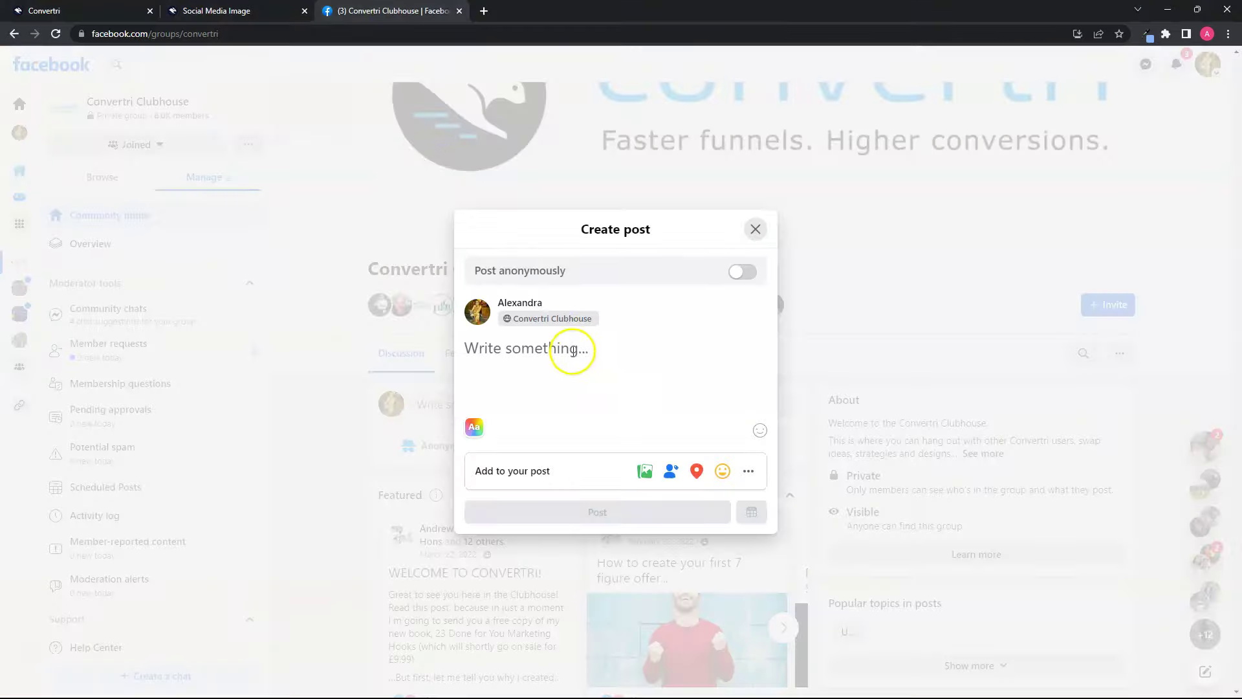
# Paste the opengraph-image page link into the Facebook group post and check its picture-less preview.
pyautogui.write('https://adlawbitoon.convertri.com/opengraph-image')
pyautogui.moveTo(538, 433)
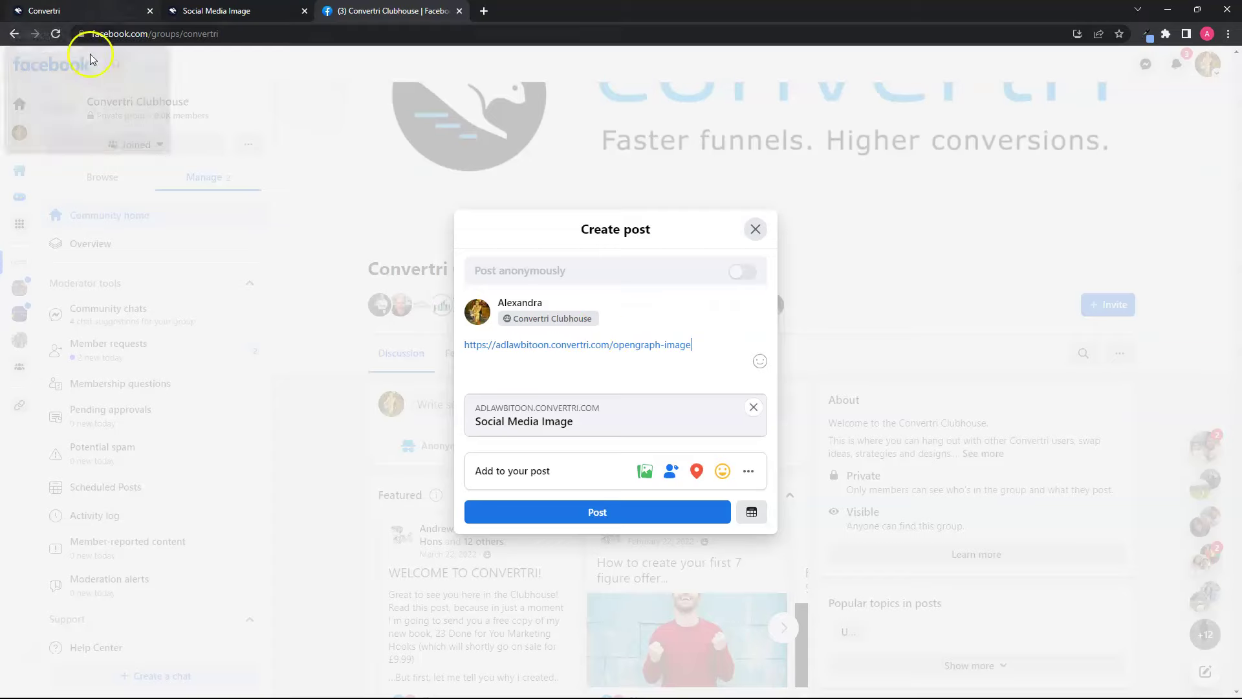
pyautogui.click(68, 13)
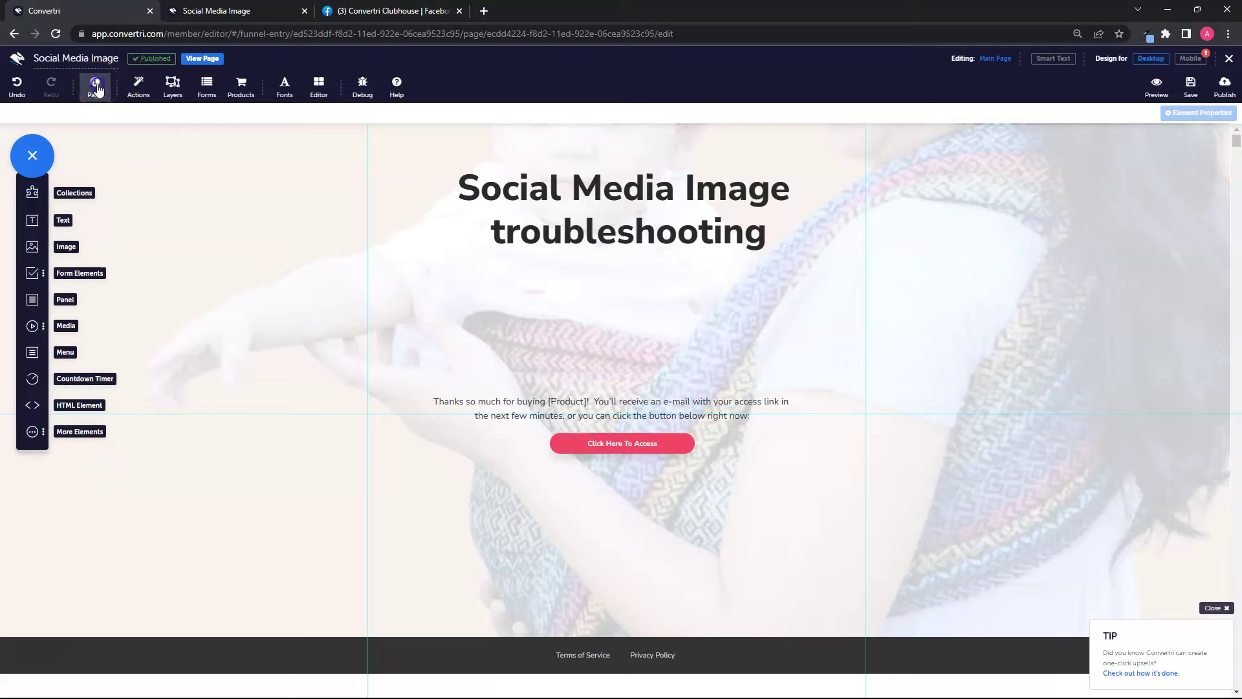
# Set the page's Social Media Image in Meta Info > Social Settings to the first 310X310px gallery image.
pyautogui.click(96, 86)
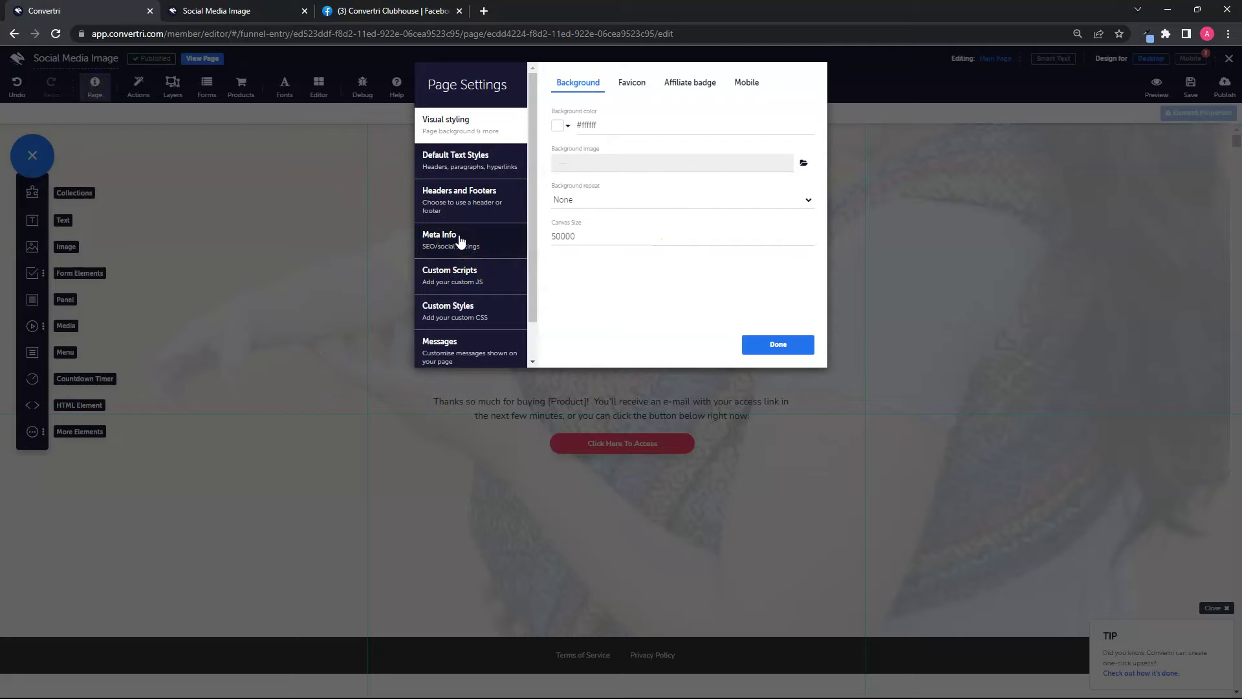
pyautogui.click(460, 240)
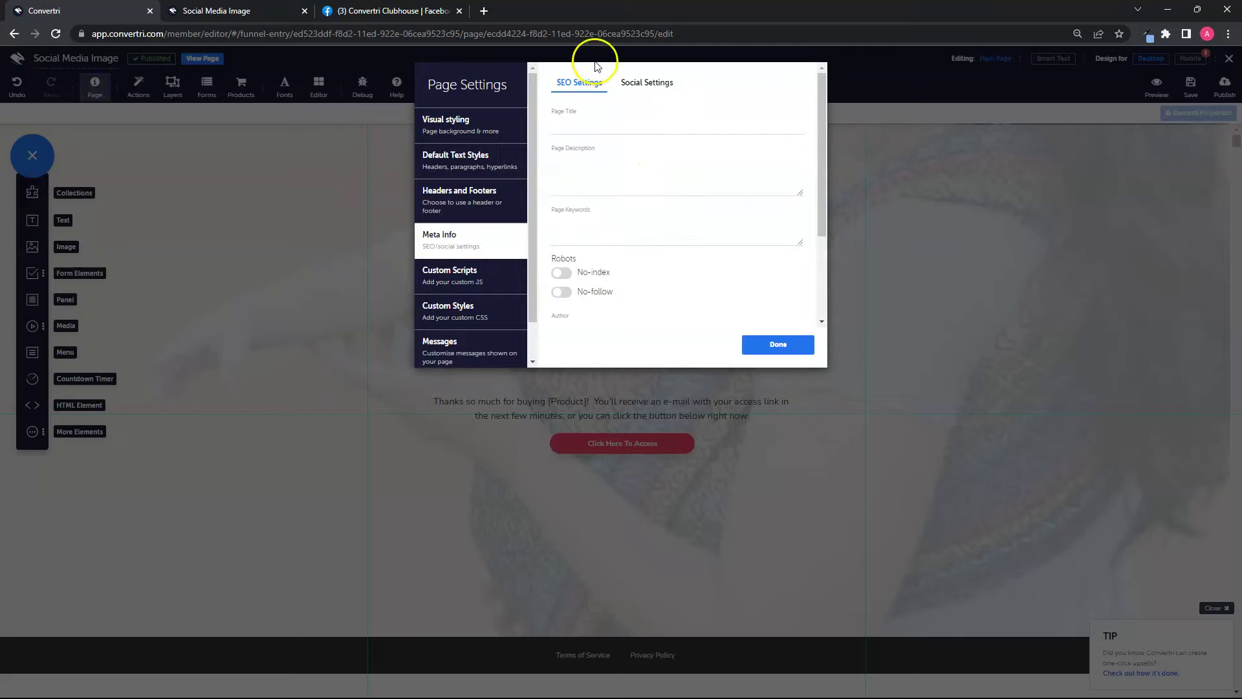
pyautogui.click(656, 88)
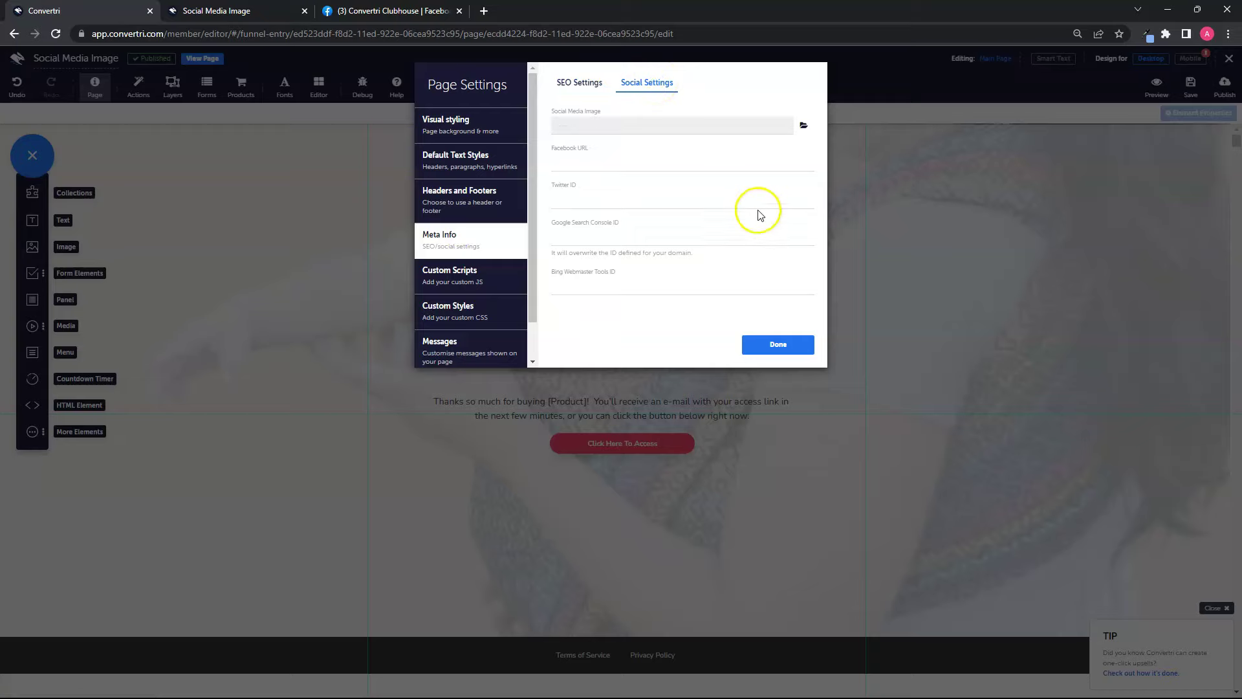
pyautogui.click(805, 126)
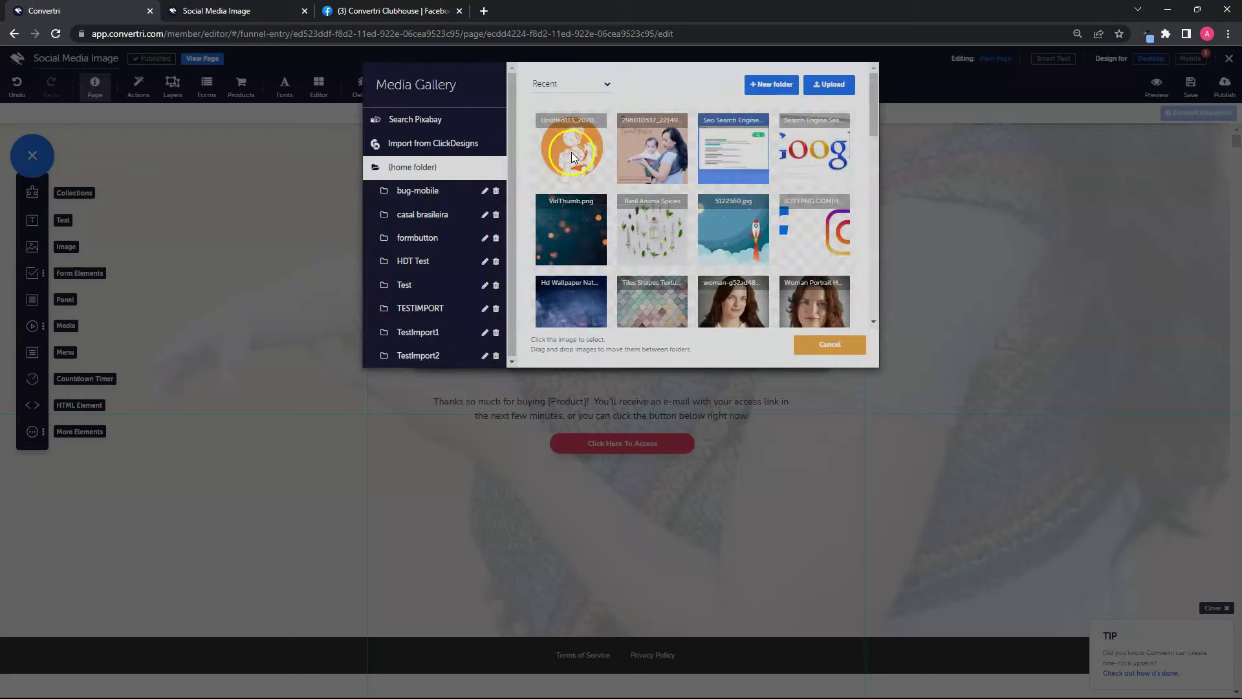
pyautogui.click(573, 157)
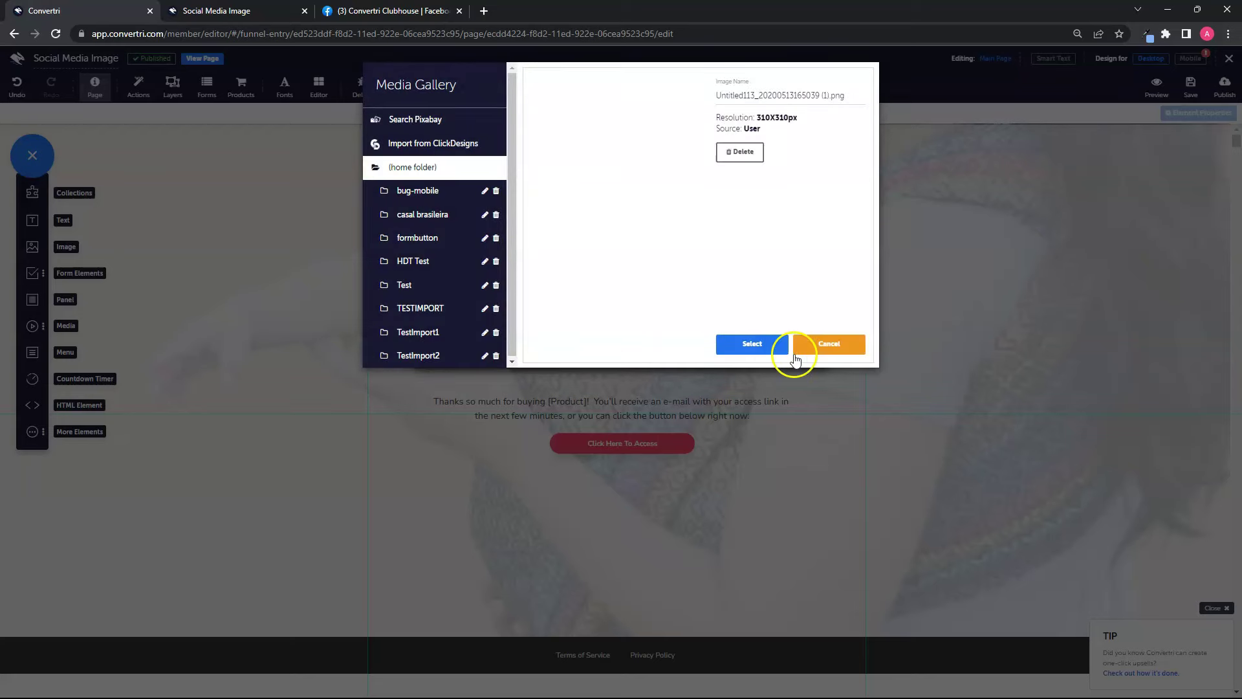
pyautogui.click(760, 345)
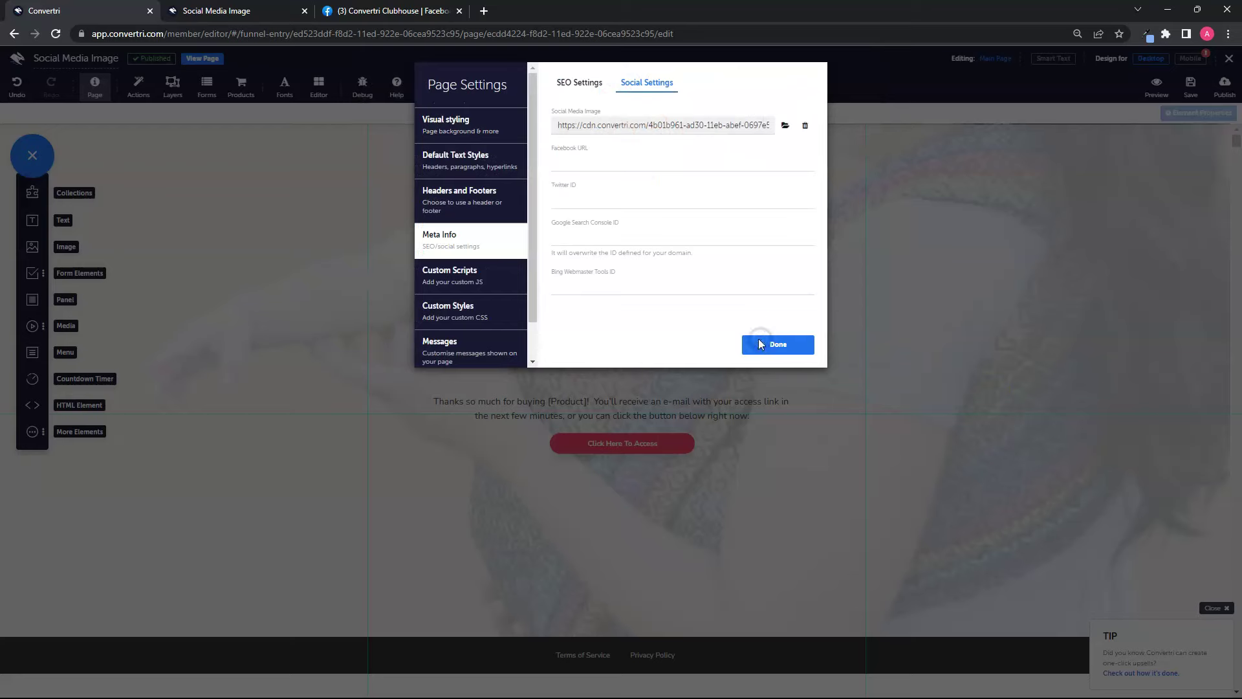
pyautogui.click(776, 344)
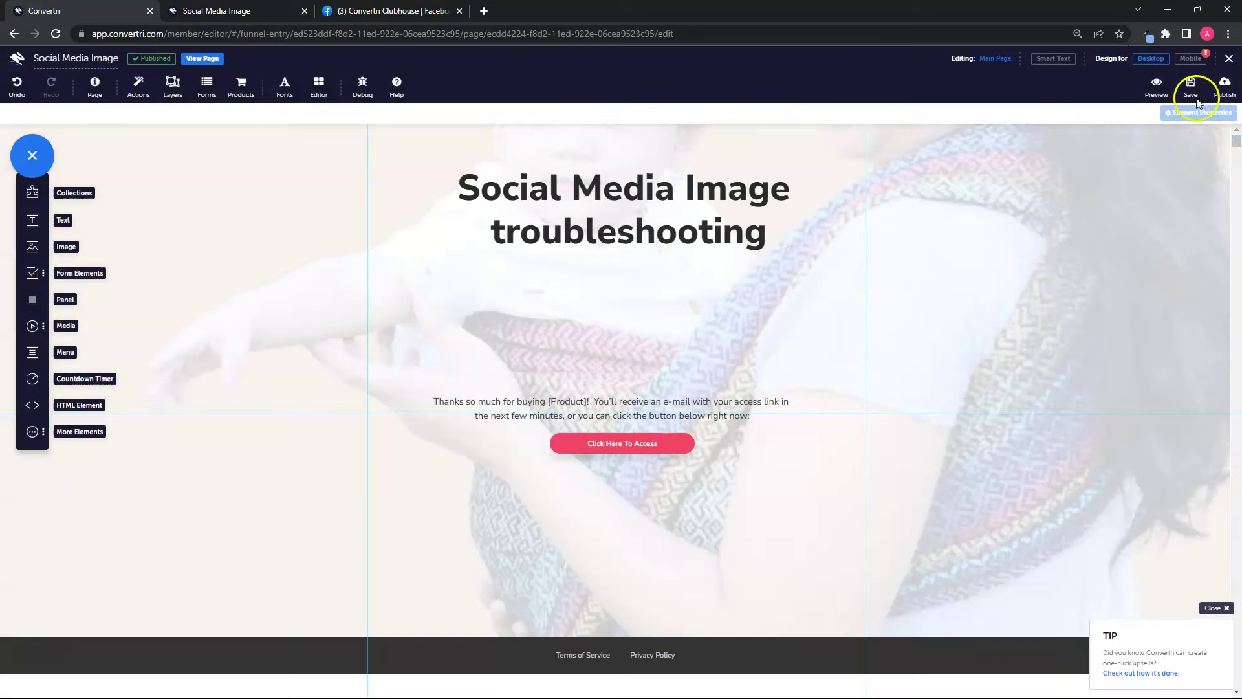
# Republish the Convertri page at the opengraph-image path.
pyautogui.click(1225, 87)
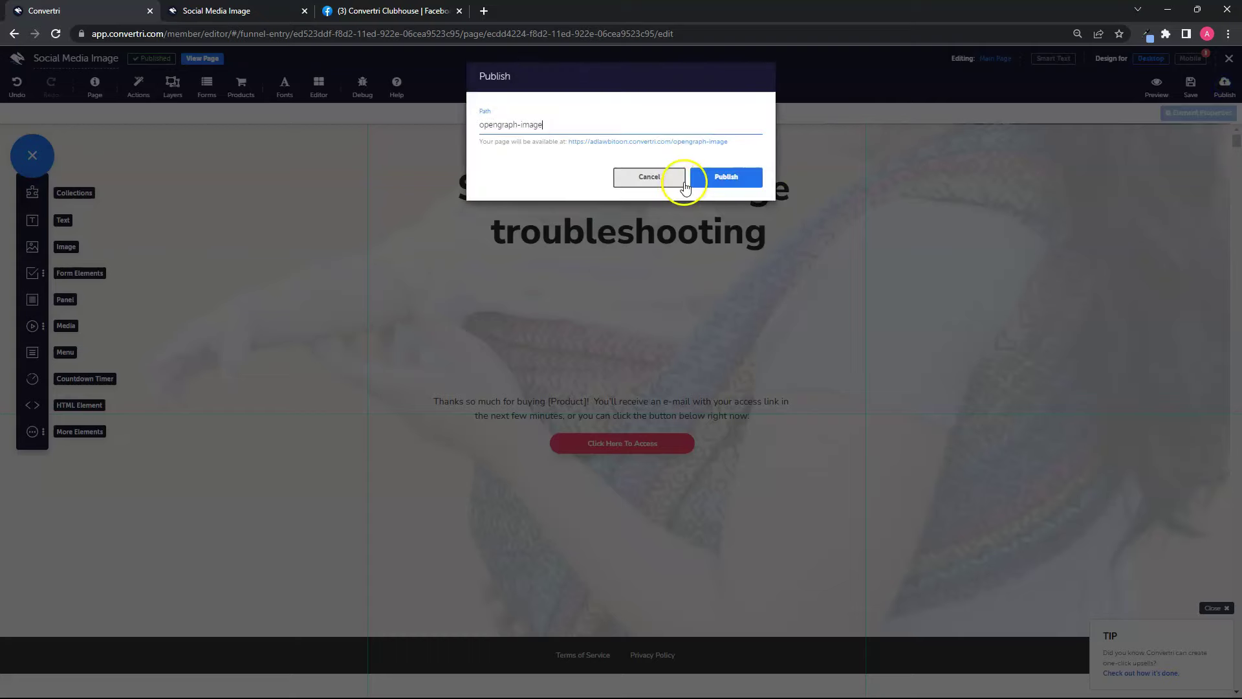
pyautogui.click(719, 178)
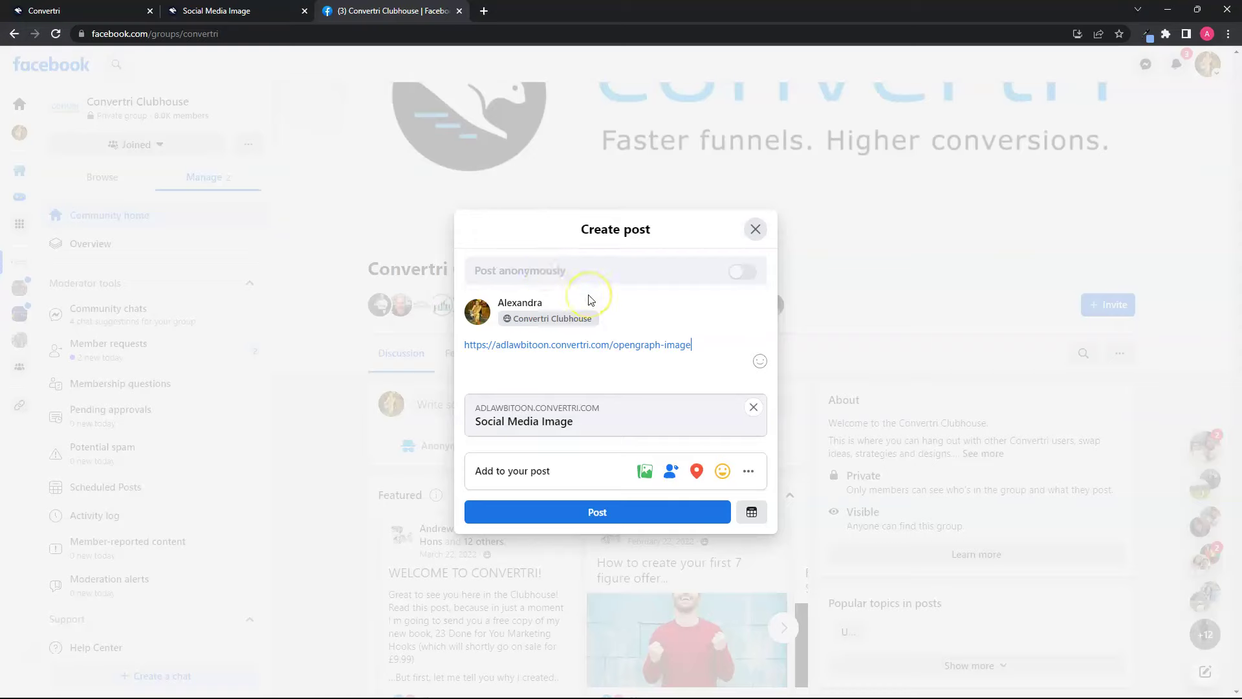
# Remove the link preview and re-paste the page URL into the Facebook post draft.
pyautogui.click(753, 407)
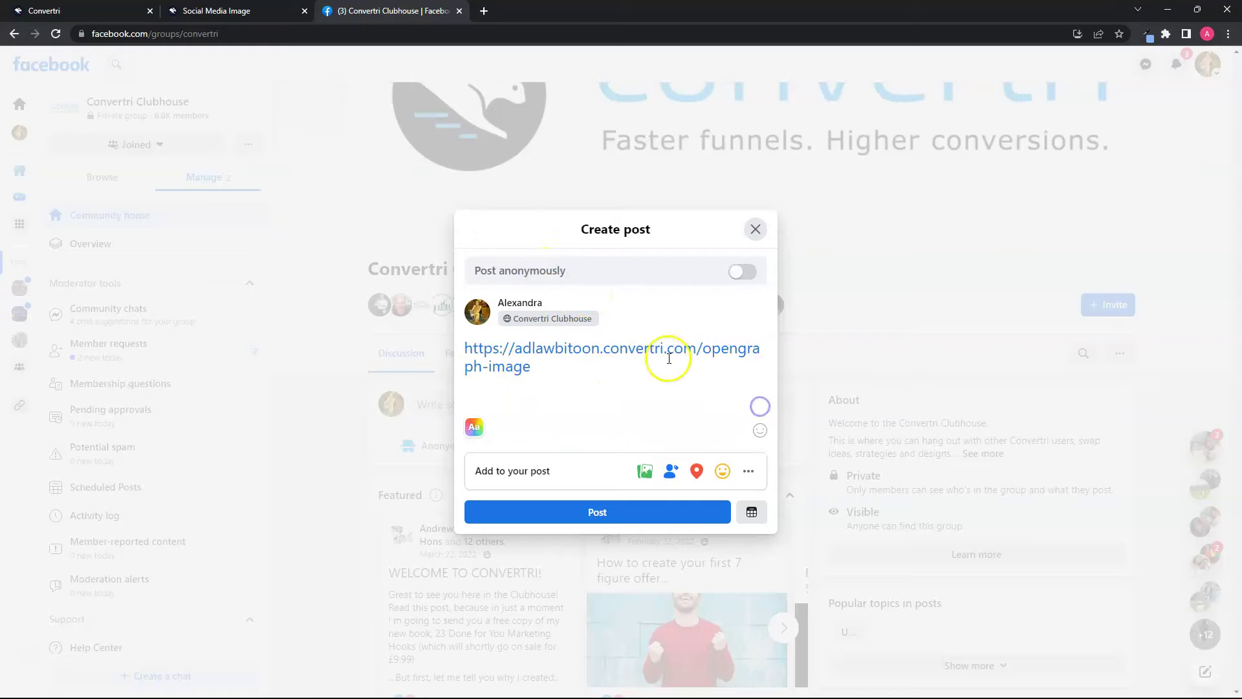
pyautogui.tripleClick(636, 374)
pyautogui.hotkey('ctrl', 'c')
pyautogui.press('BackSpace')
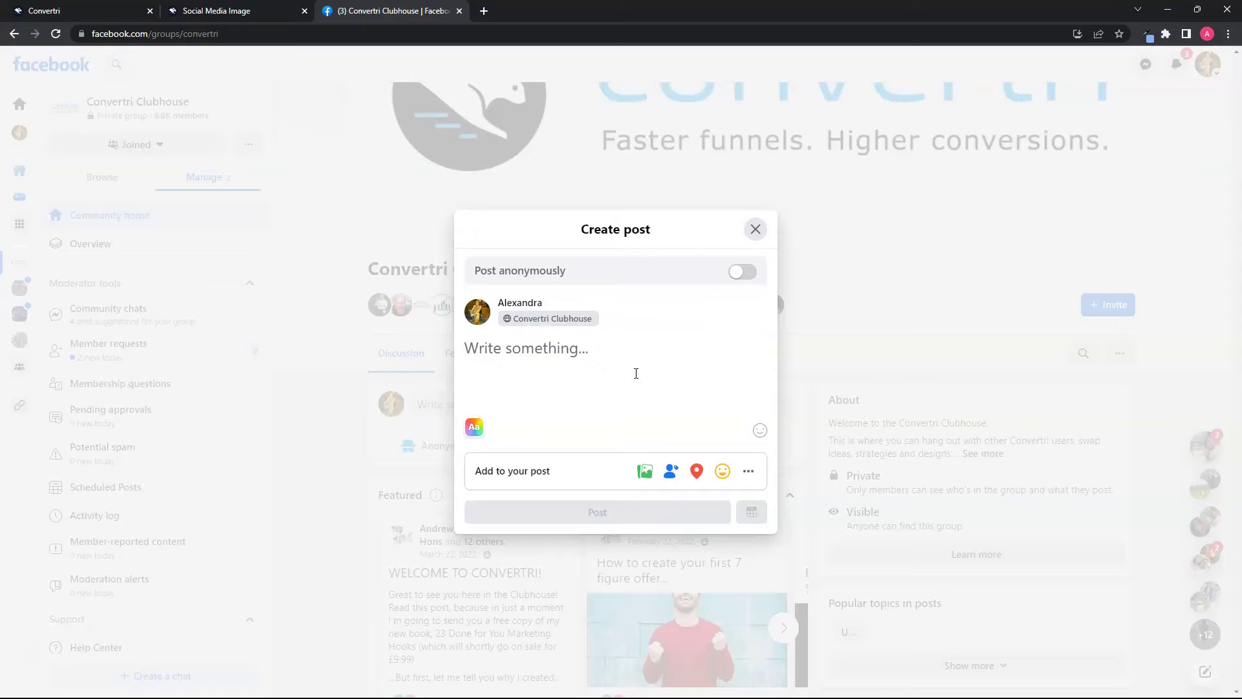
pyautogui.hotkey('ctrl', 'v')
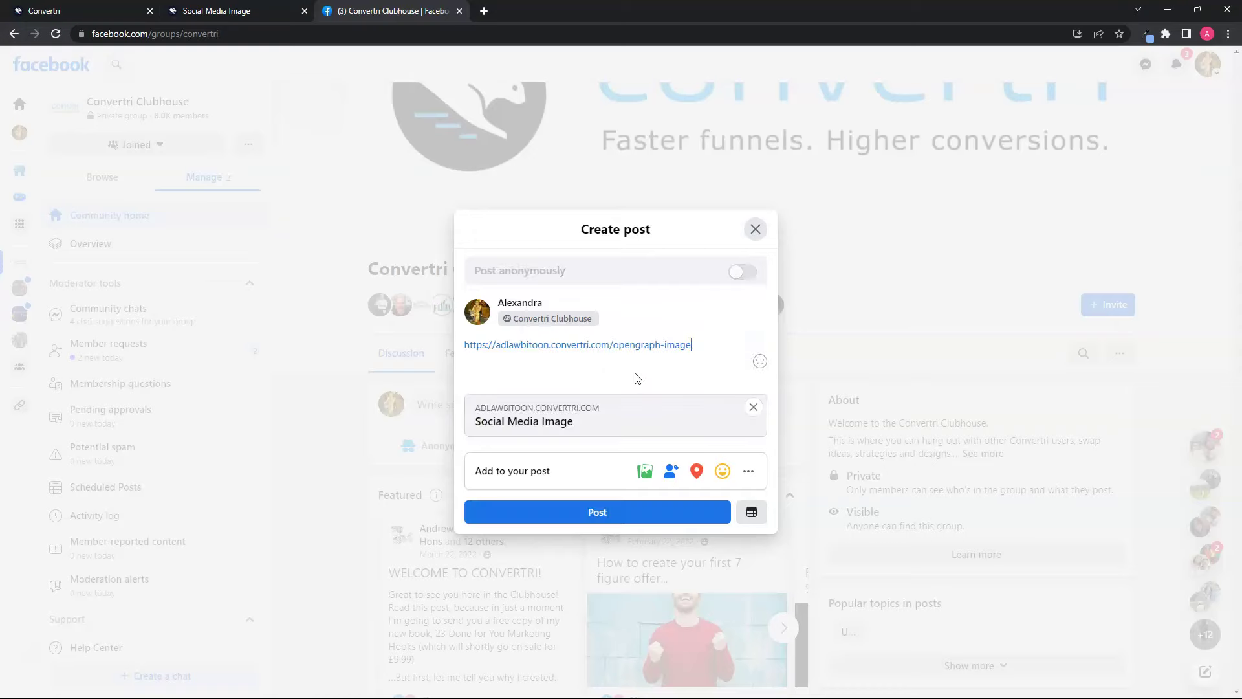
pyautogui.click(669, 386)
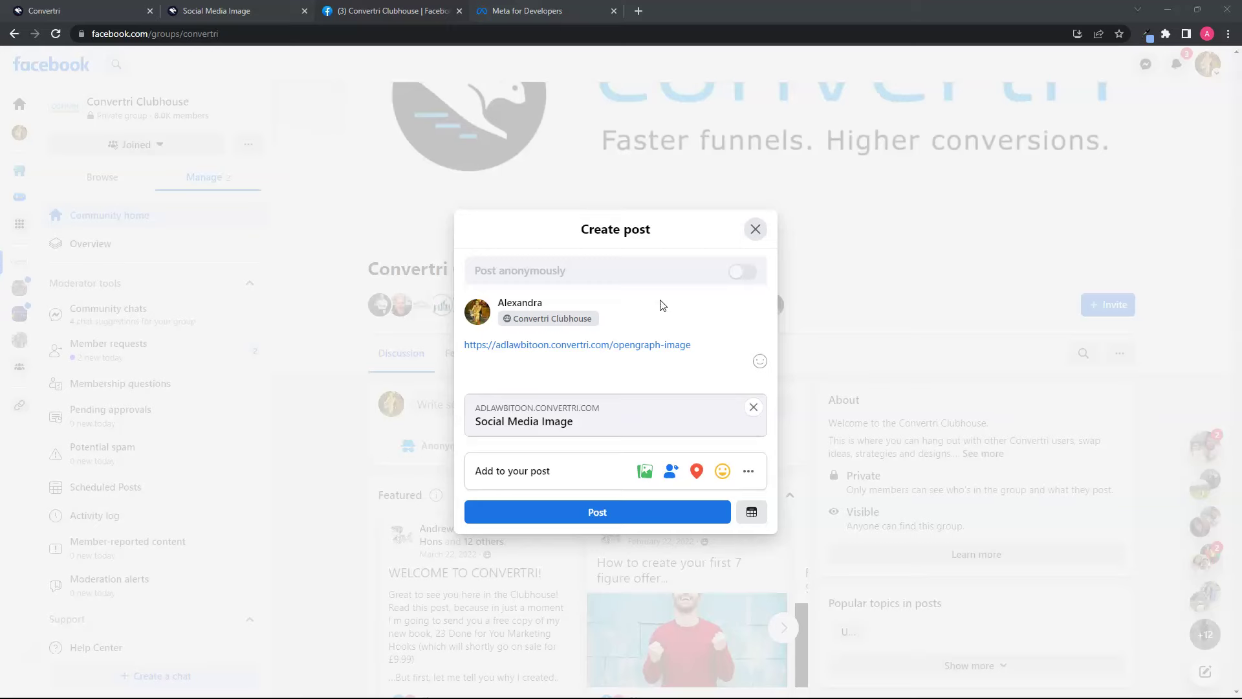
pyautogui.hotkey('ctrl', 'Tab')
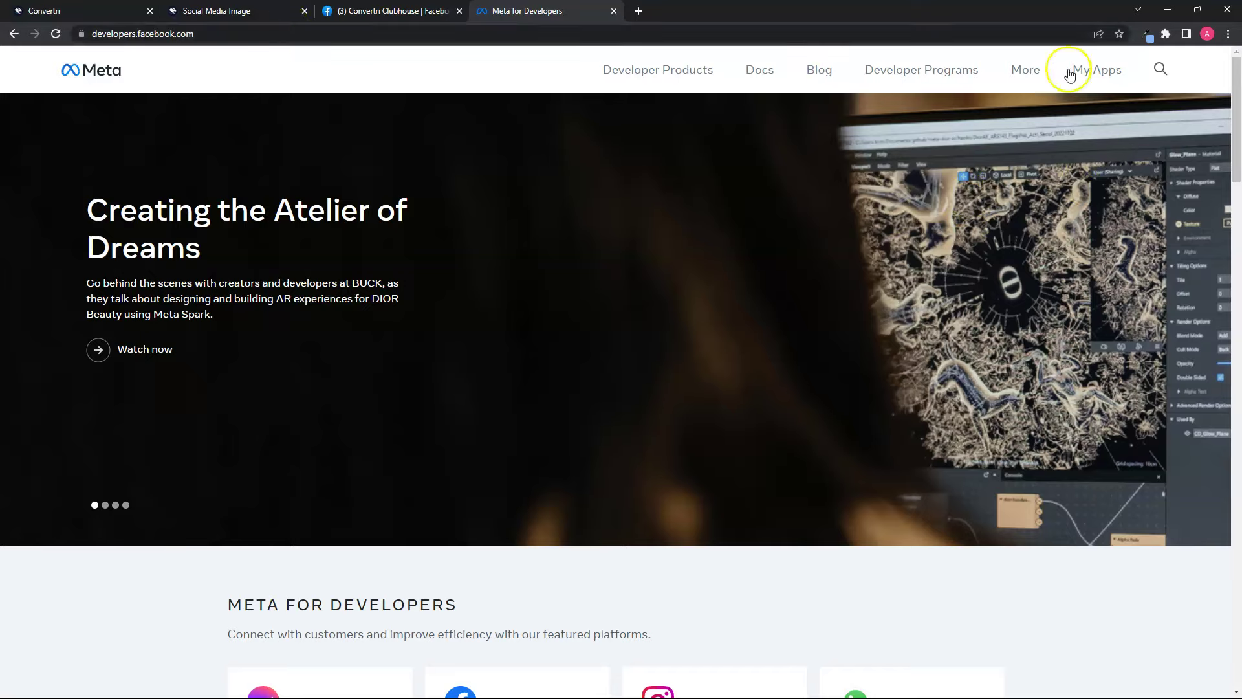
# Go to the Sharing Debugger in Meta for Developers via More > Tools.
pyautogui.click(1024, 75)
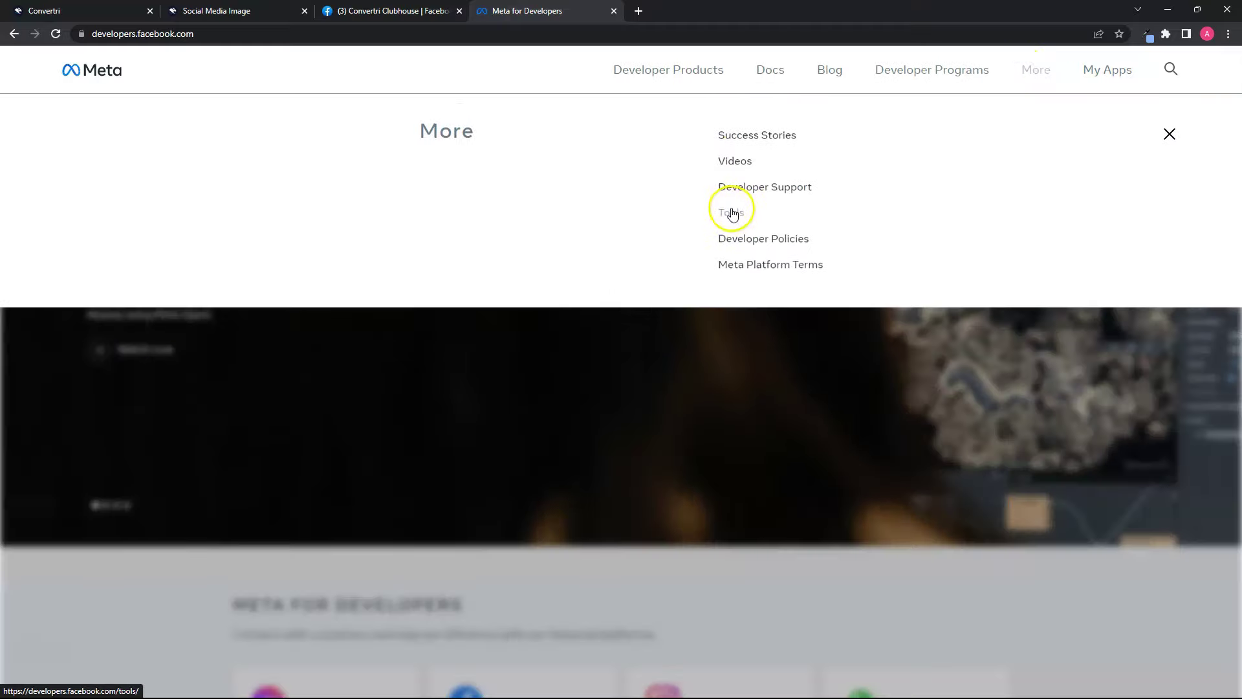
pyautogui.click(733, 213)
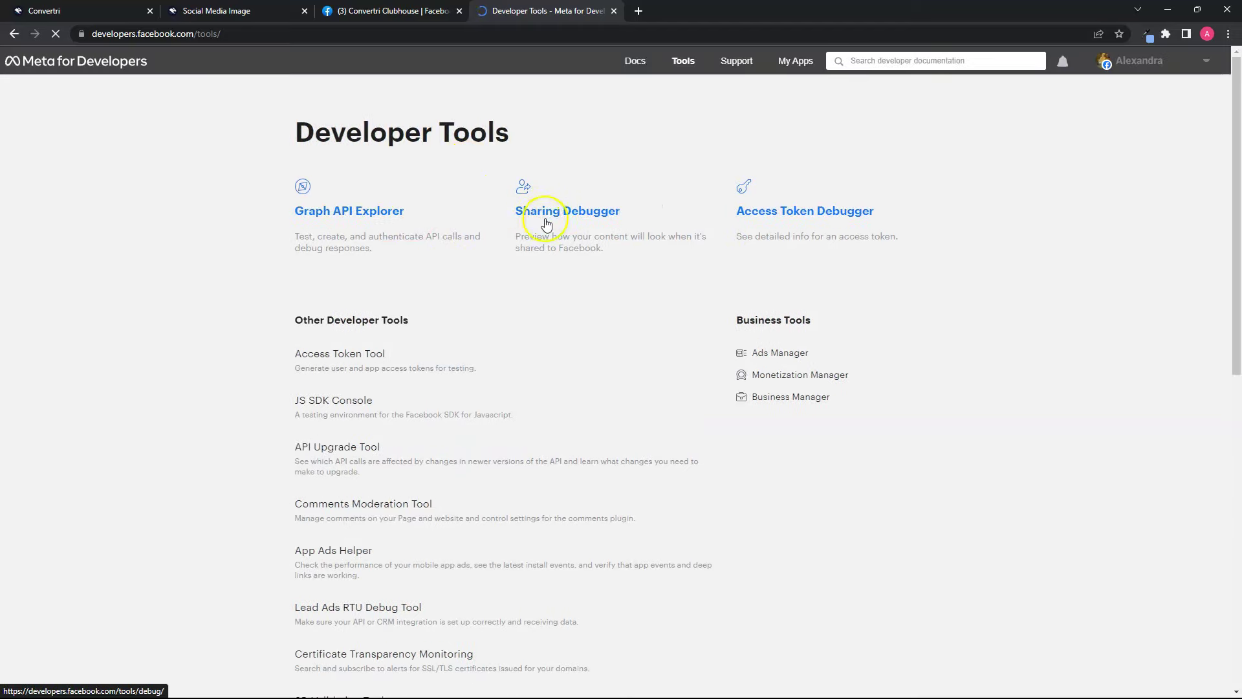
pyautogui.click(571, 216)
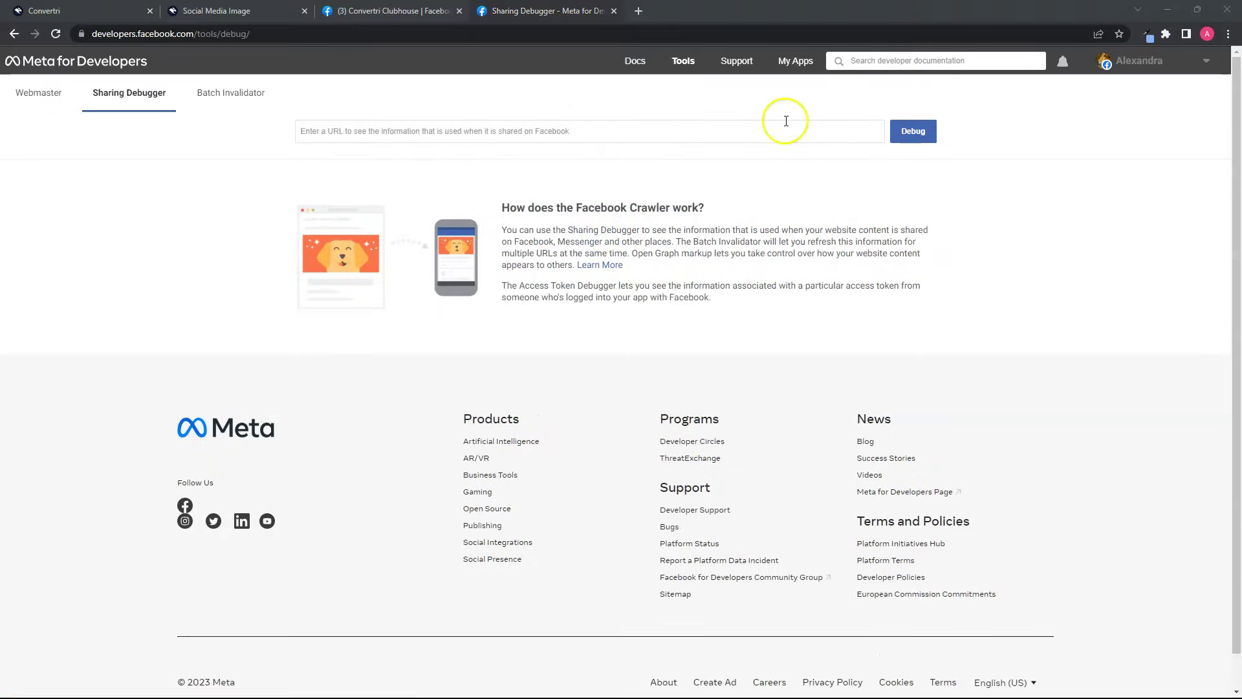
# Copy the published opengraph-image page URL into the Sharing Debugger and run Debug.
pyautogui.click(389, 34)
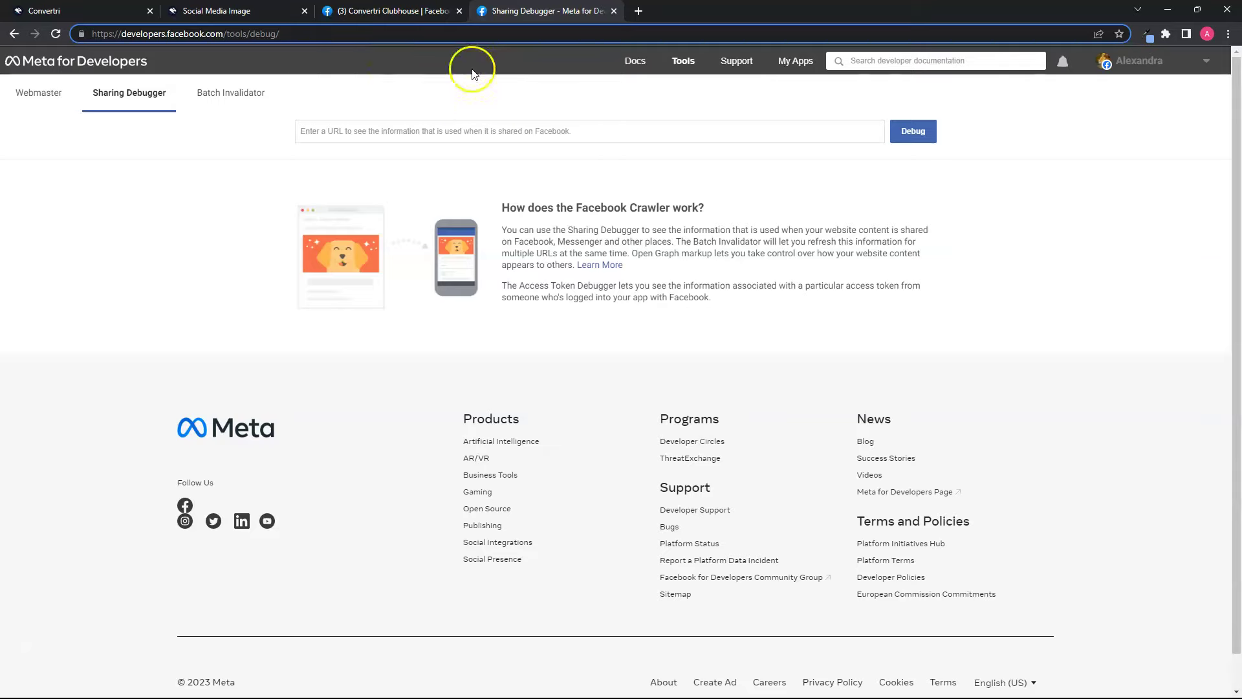
pyautogui.click(514, 125)
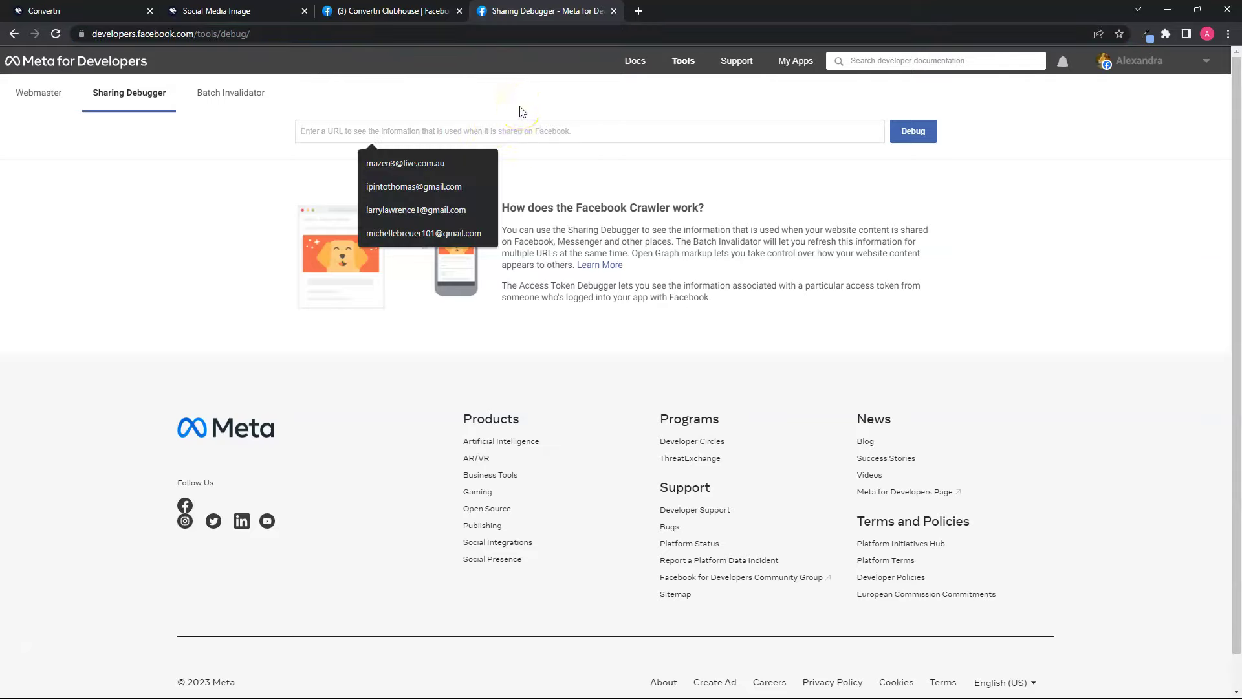
pyautogui.click(216, 191)
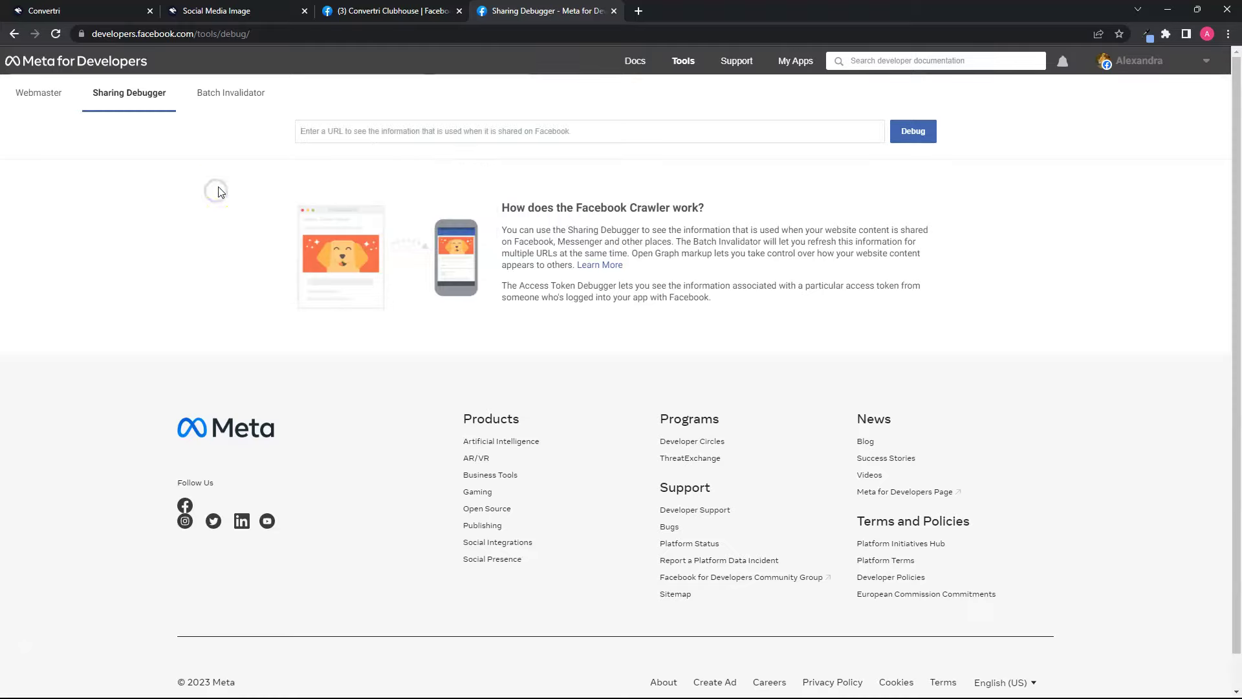
pyautogui.click(453, 131)
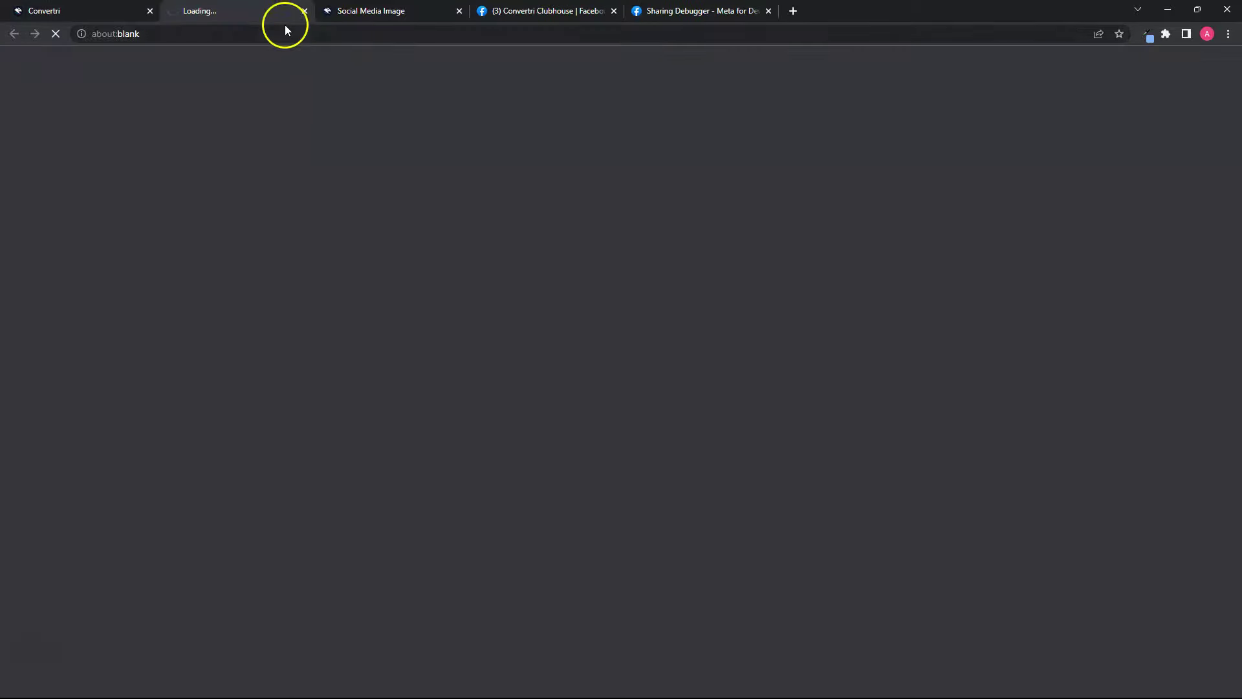
pyautogui.click(286, 31)
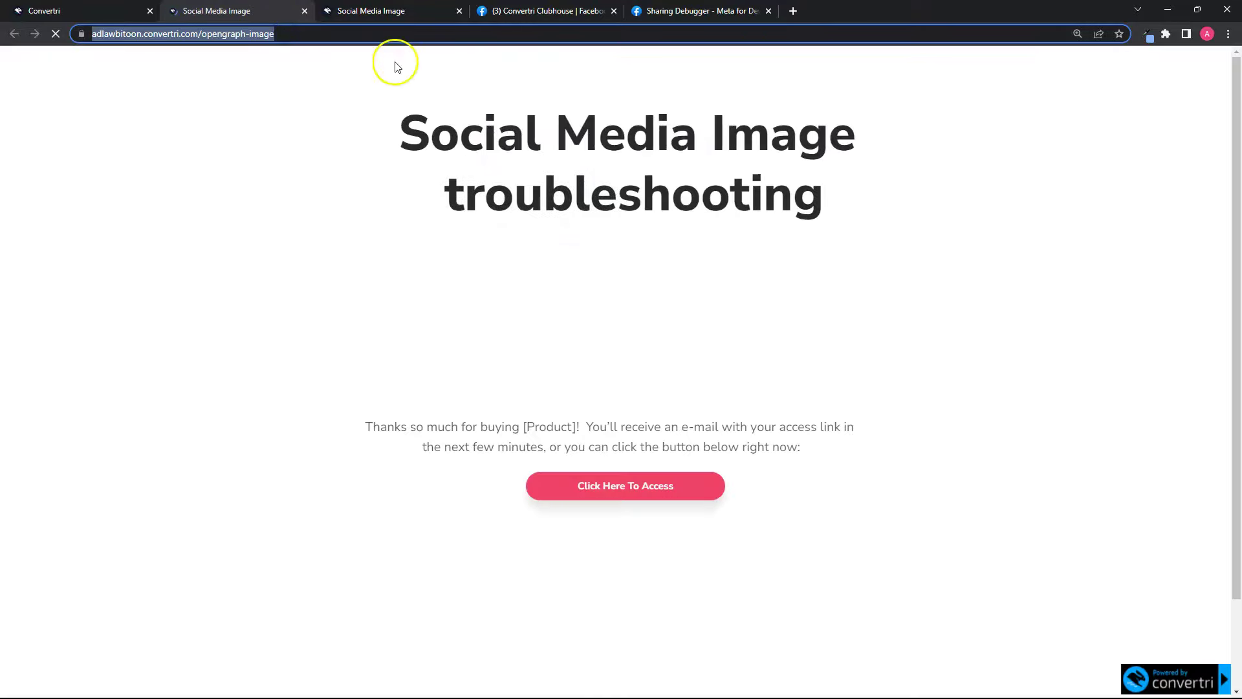
pyautogui.hotkey('ctrl', 'c')
pyautogui.click(705, 11)
pyautogui.click(495, 130)
pyautogui.hotkey('ctrl', 'v')
pyautogui.click(913, 130)
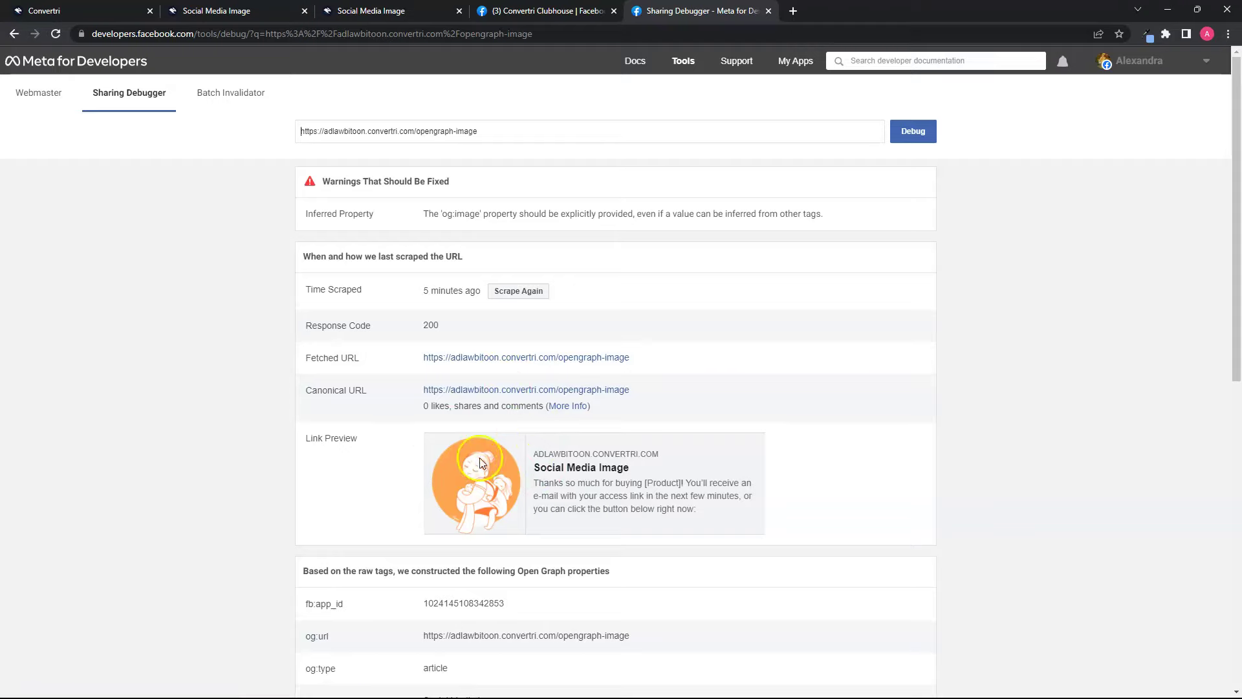
# Rescrape the opengraph-image URL in the Sharing Debugger.
pyautogui.click(521, 290)
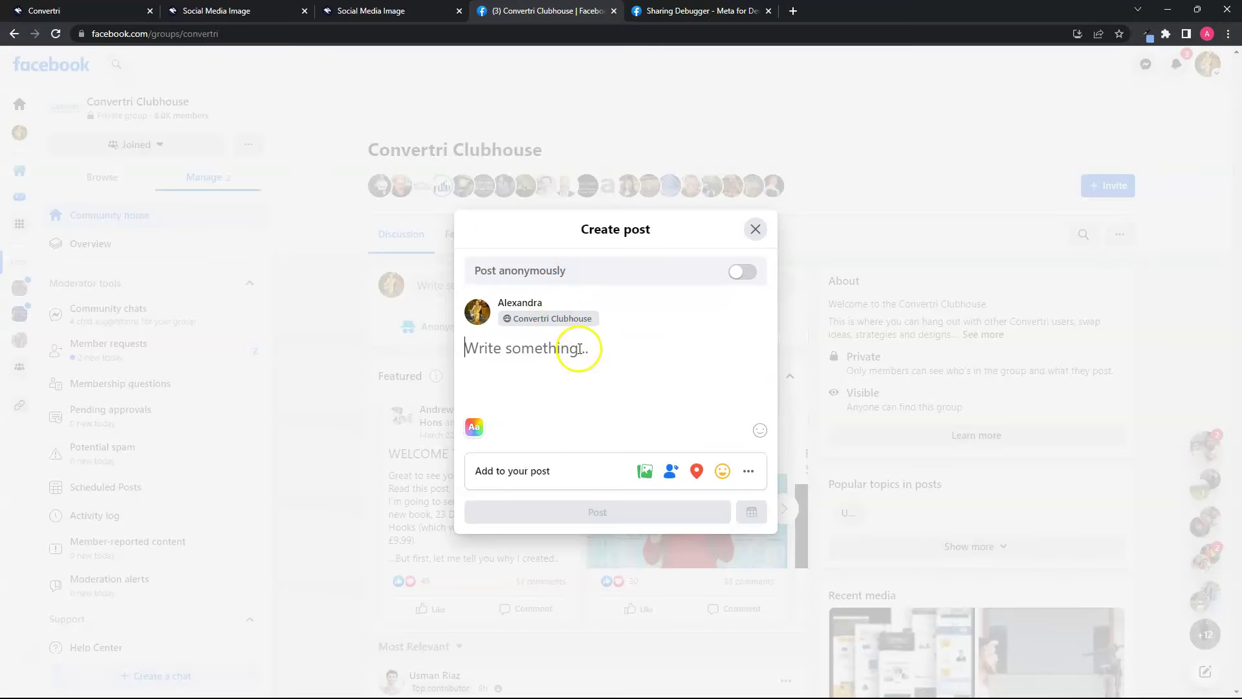
# Paste the opengraph-image link into a new group post, now previewing the orange cartoon image.
pyautogui.hotkey('ctrl', 'v')
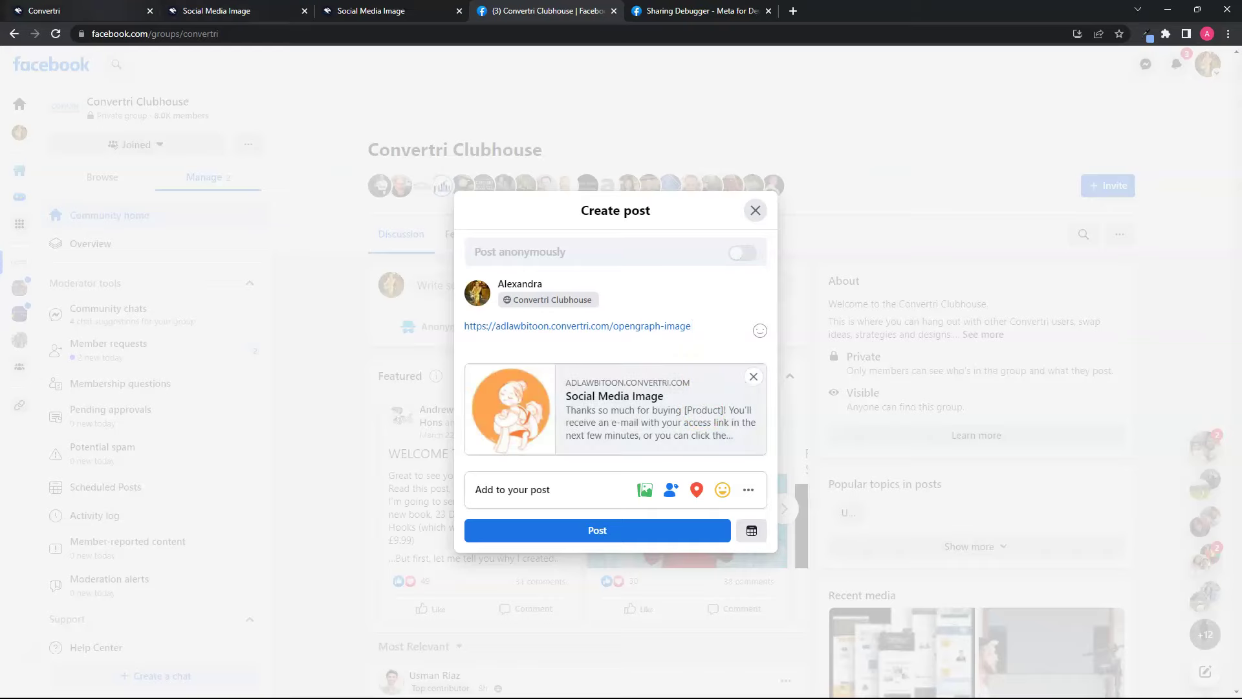
pyautogui.click(44, 11)
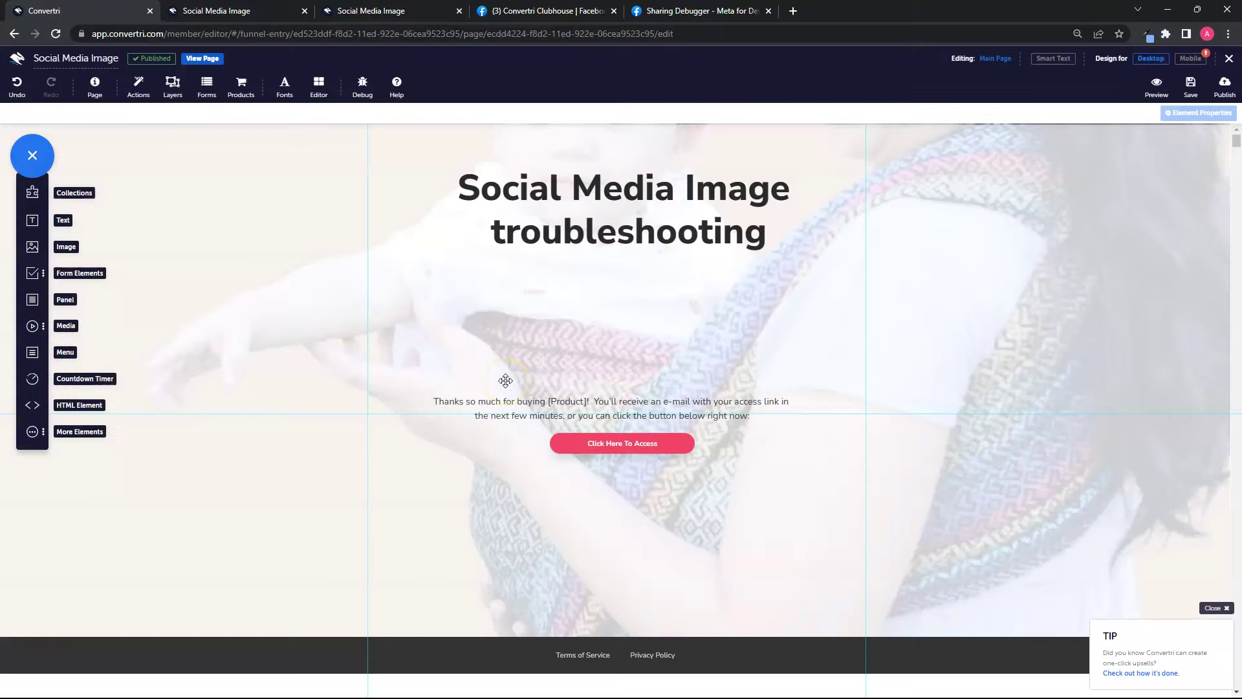